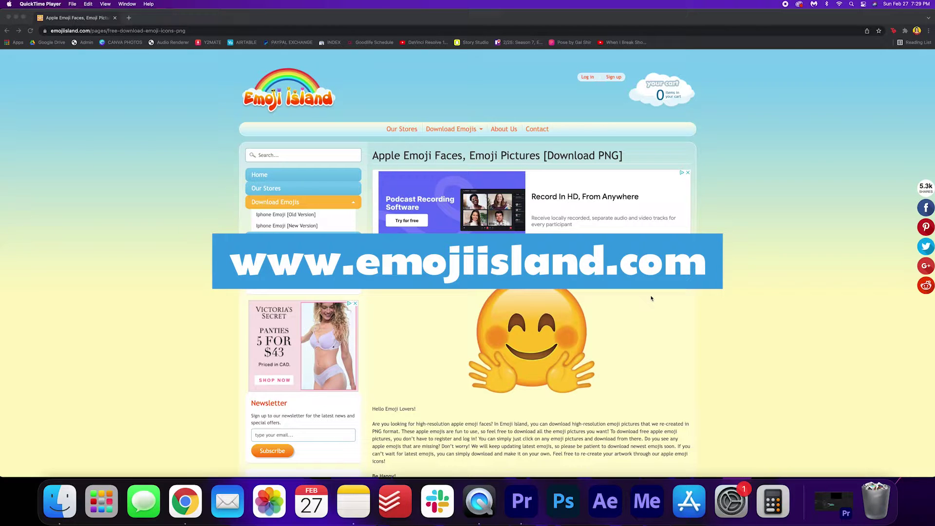
scroll(651, 298, down, 5)
scroll(651, 298, down, 3)
scroll(734, 369, down, 2)
scroll(733, 369, down, 10)
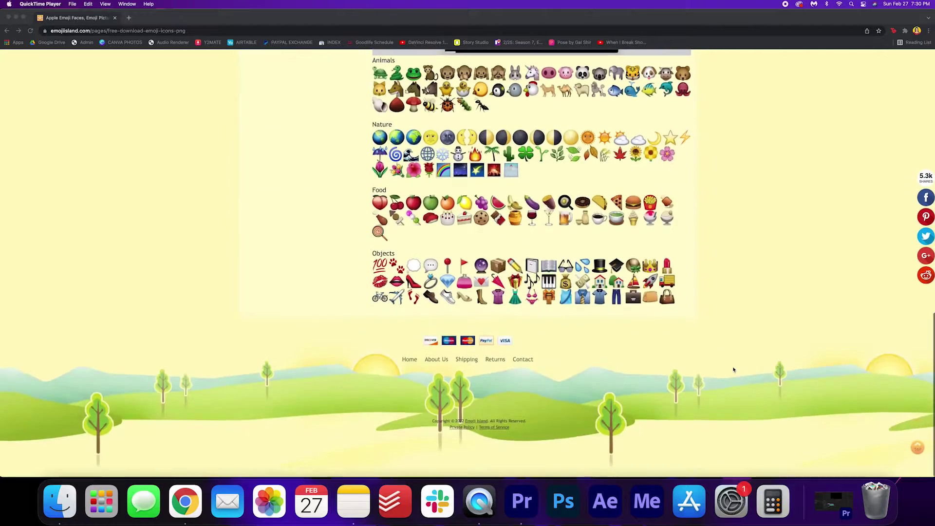
scroll(733, 370, up, 3)
scroll(733, 369, up, 5)
scroll(733, 370, up, 1)
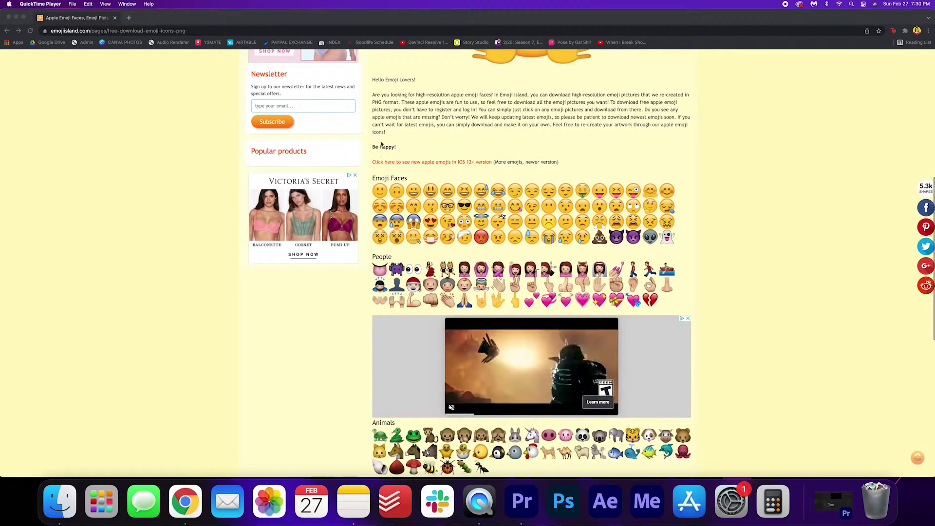
Download the closed-eyes kiss emoji from Emoji Island as a free PNG
click(403, 208)
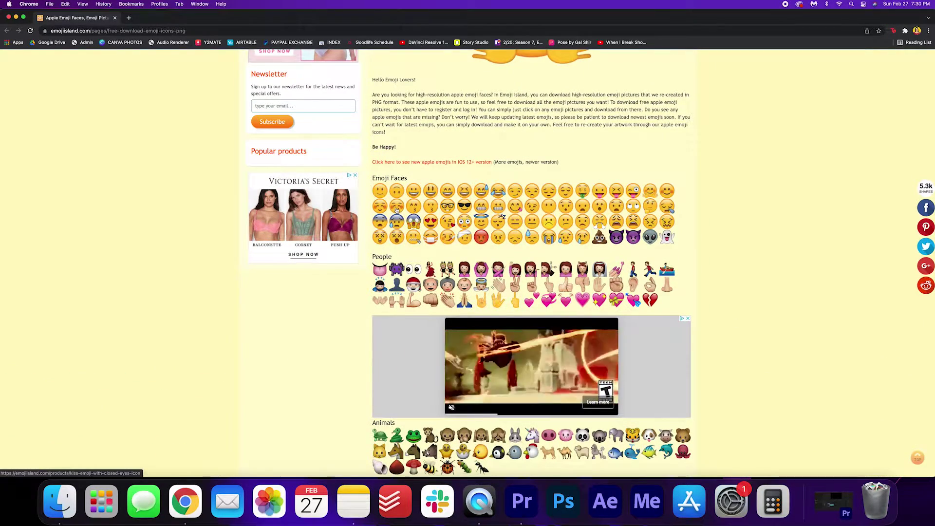
click(396, 211)
scroll(662, 304, down, 3)
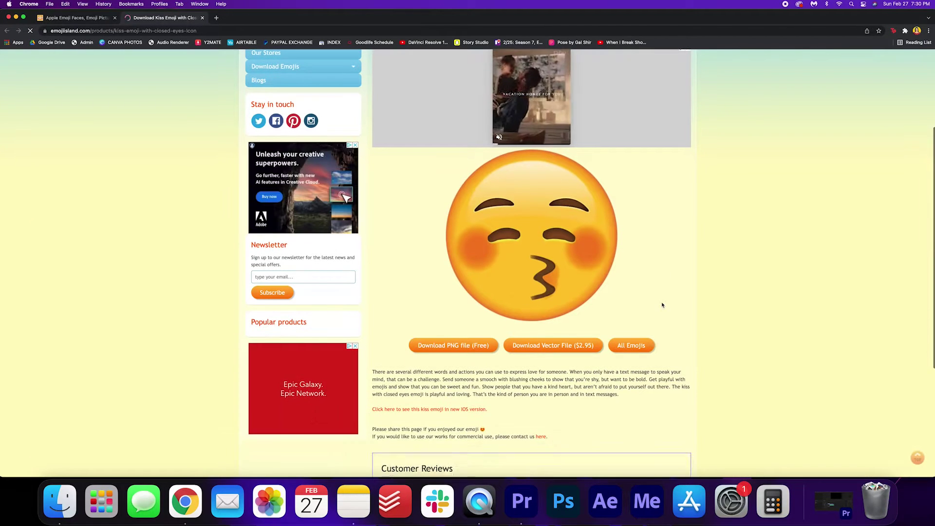
click(460, 349)
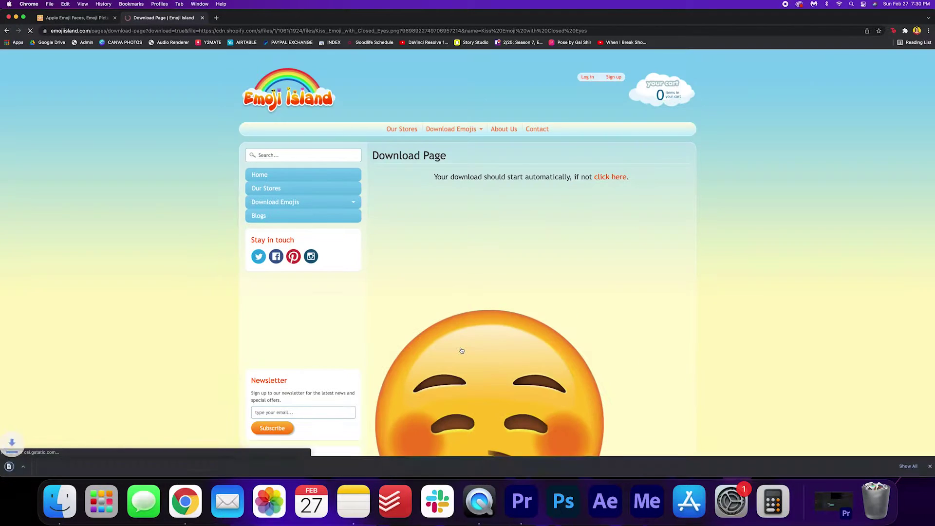
scroll(461, 351, down, 2)
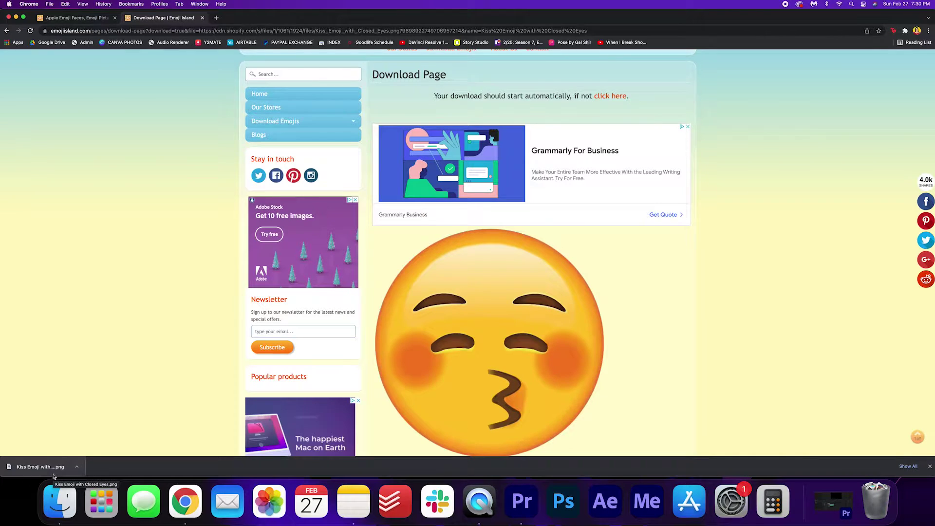
Preview the poop, speak-no-evil monkey, sunglasses and tears-of-joy emoji images
click(521, 501)
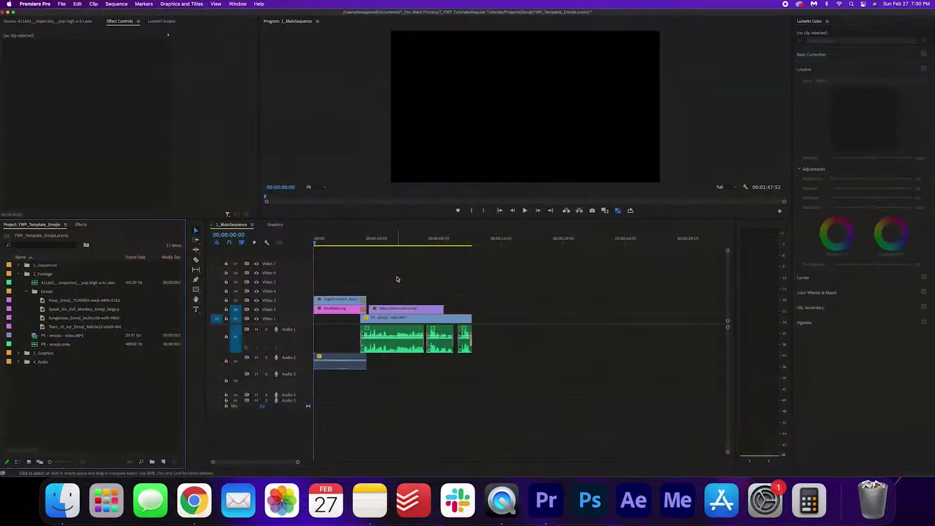
double_click(61, 300)
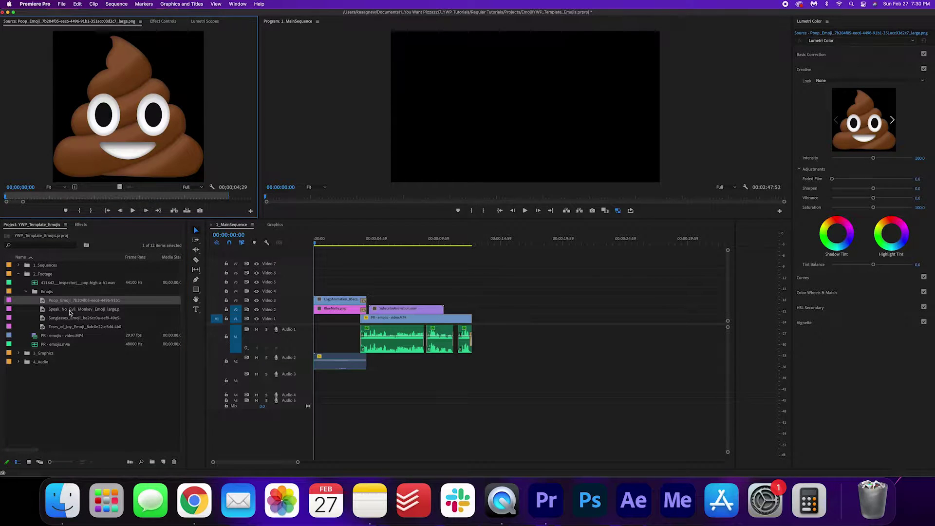
double_click(71, 310)
double_click(70, 318)
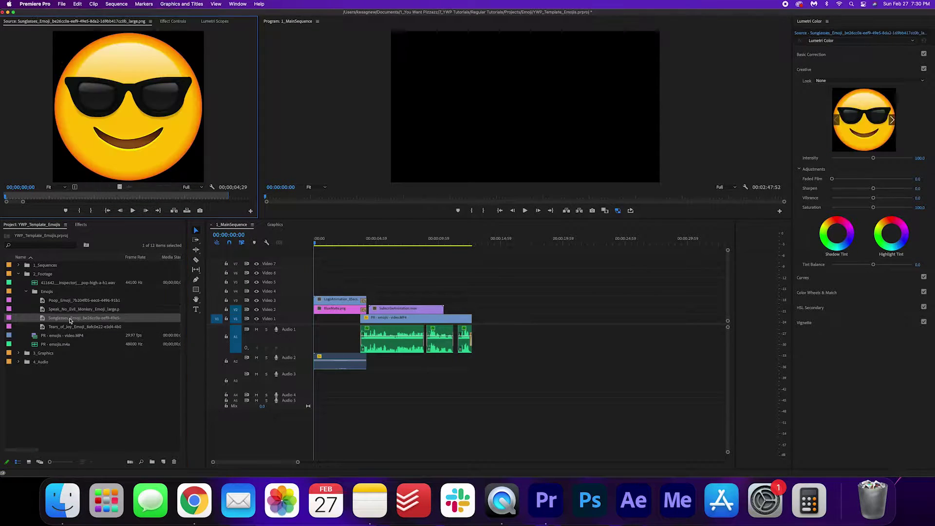
double_click(70, 327)
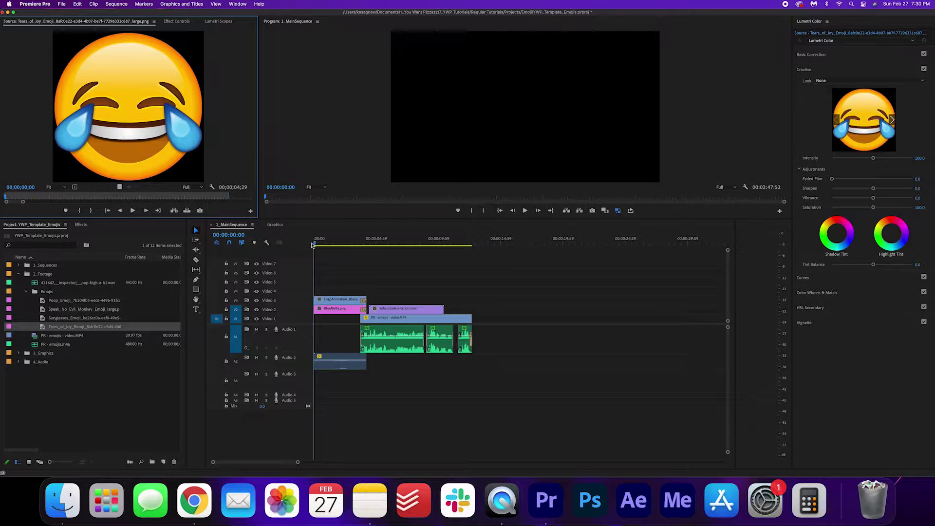
Zoom into the timeline and park the playhead at 00:00:08:54
drag(367, 242, 454, 244)
key(=)
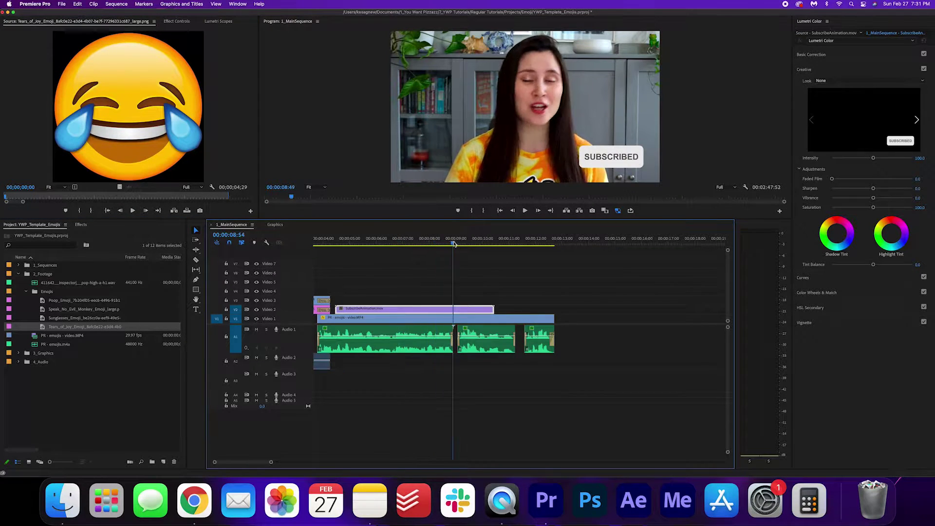
drag(454, 245, 434, 253)
key(space)
key(space)
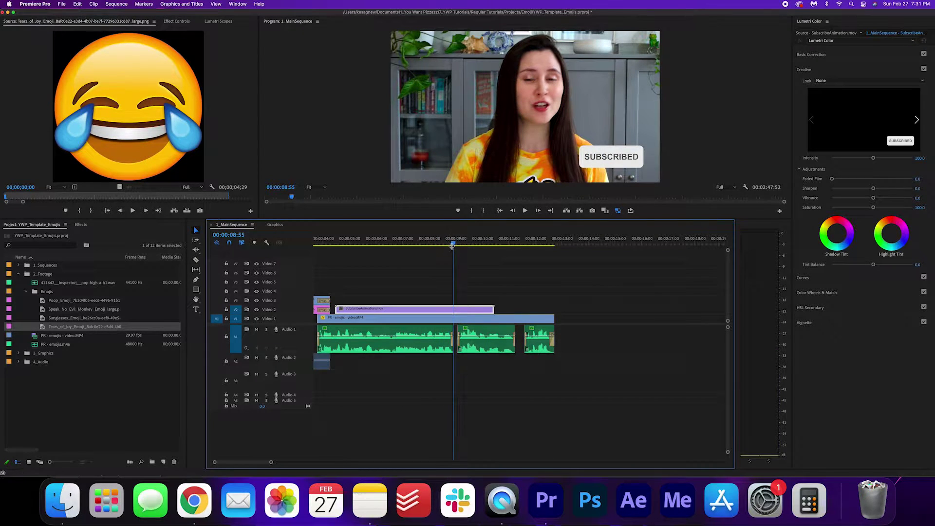
click(453, 247)
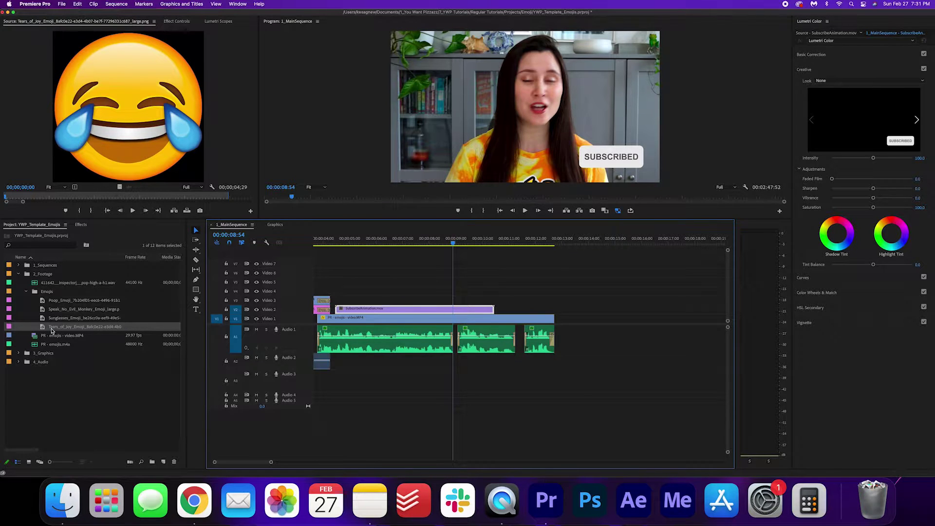
Add the sunglasses emoji at 00:00:08:54, placed upper left at scale 95
mouse_move(53, 319)
mouse_down()
mouse_move(476, 291)
mouse_move(473, 302)
mouse_up()
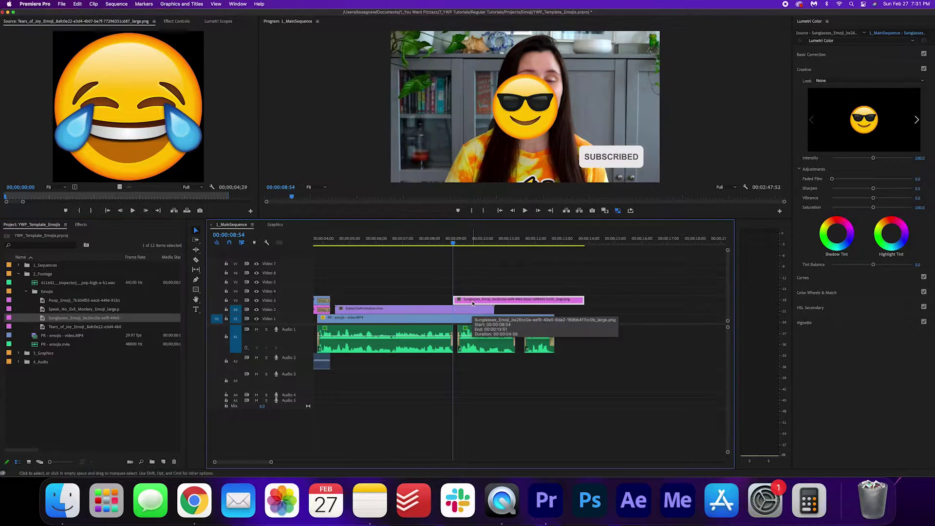
click(177, 22)
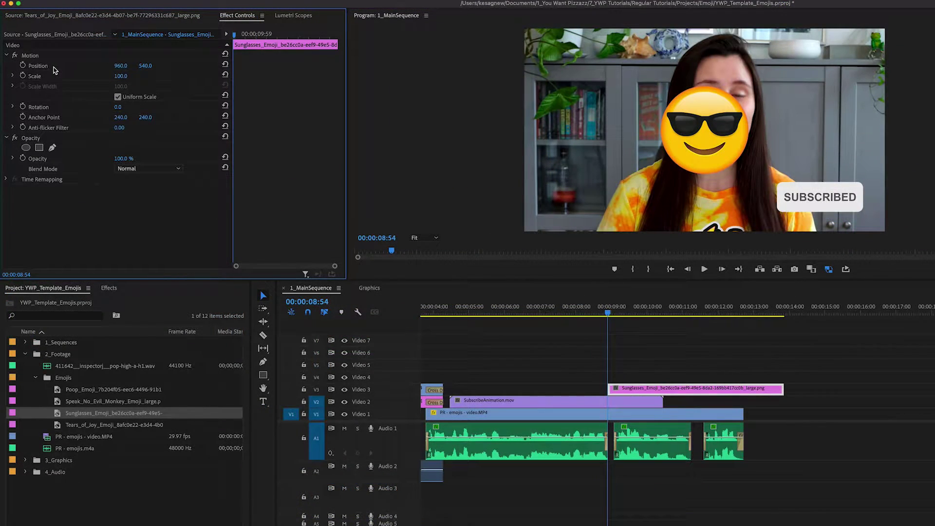
click(53, 68)
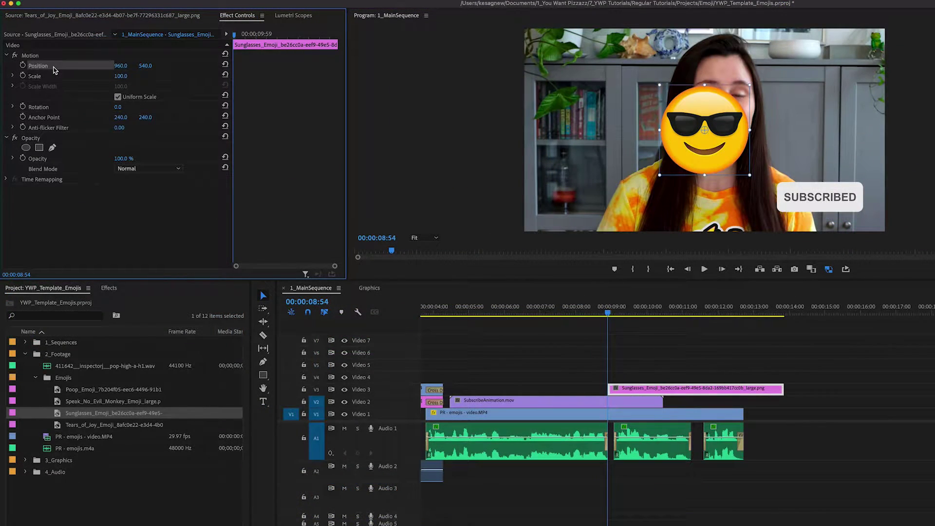
drag(741, 150, 637, 100)
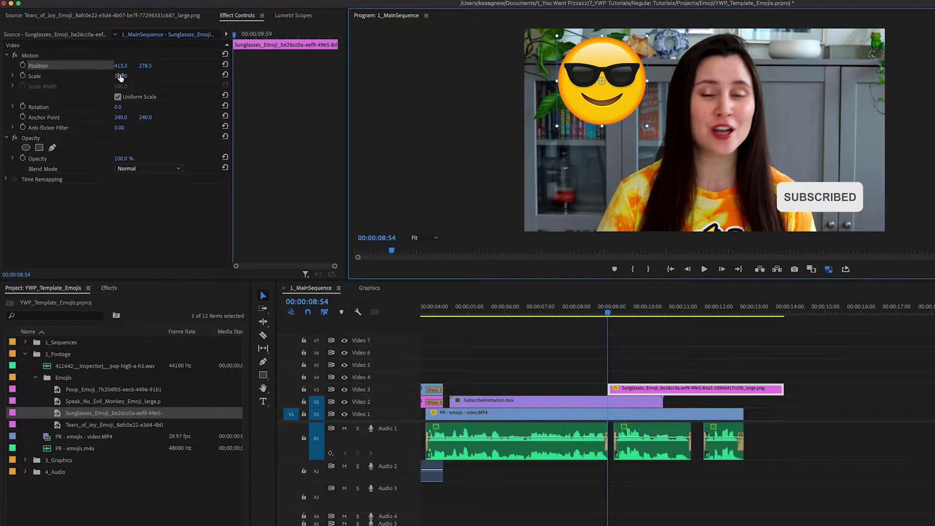
drag(121, 76, 128, 76)
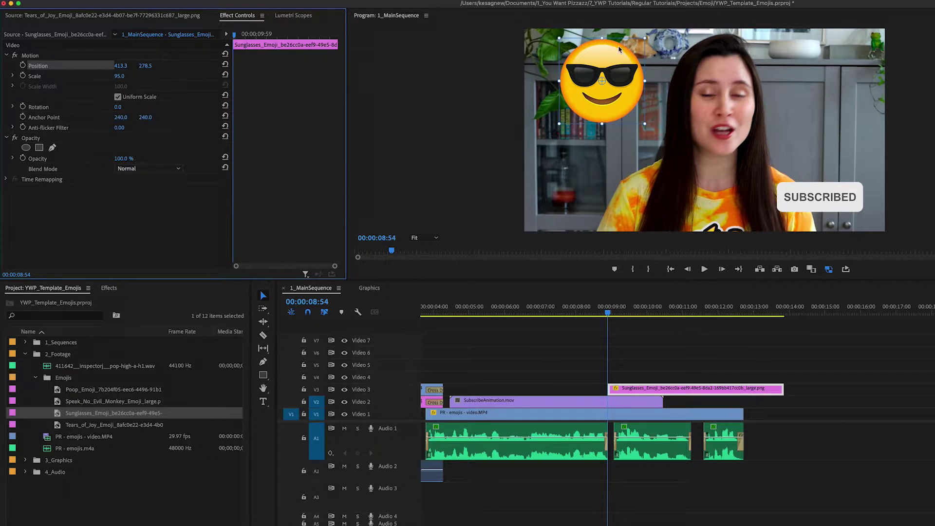
drag(609, 60, 621, 57)
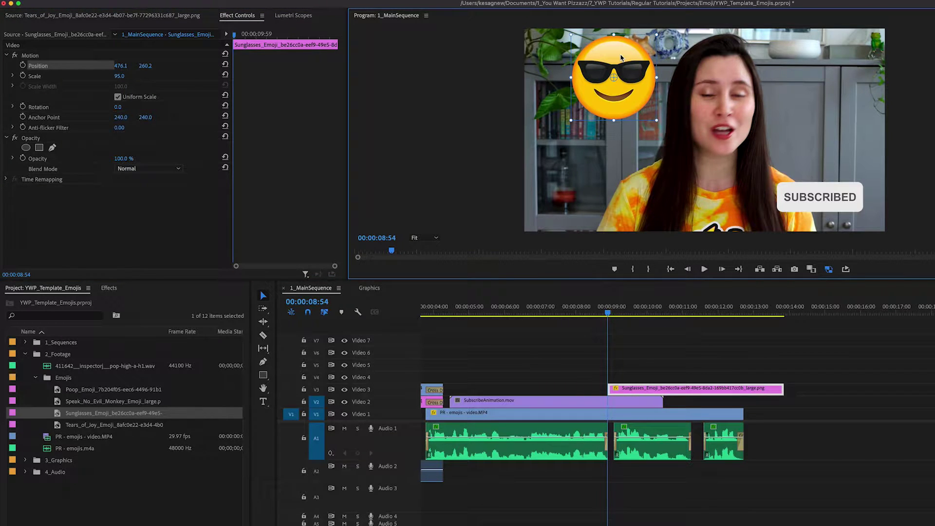
Add the enlarged poop emoji on the right and the monkey emoji lower left
drag(114, 389, 658, 376)
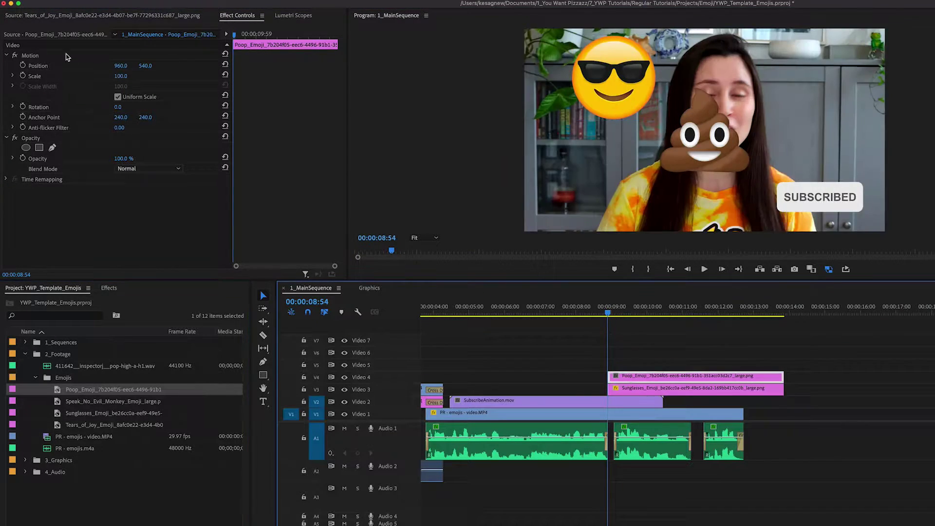
drag(689, 138, 818, 130)
drag(865, 74, 876, 65)
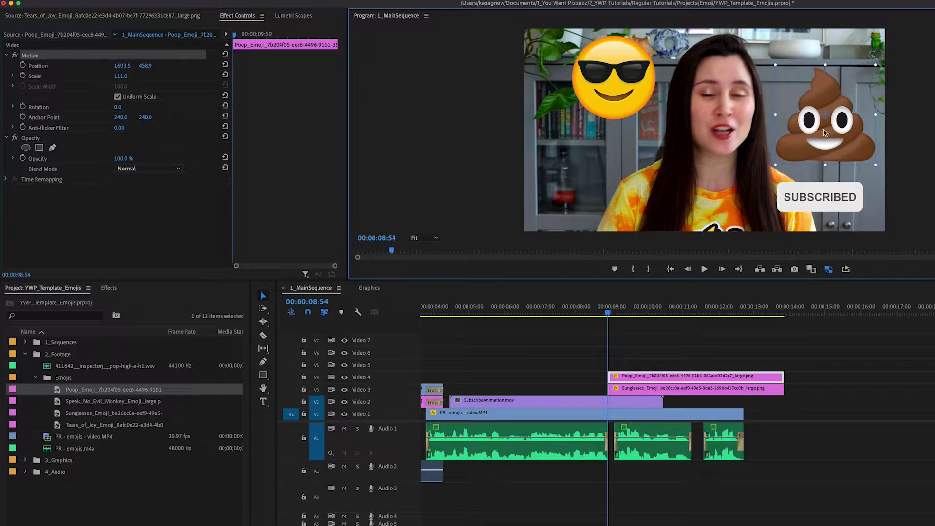
drag(110, 401, 658, 363)
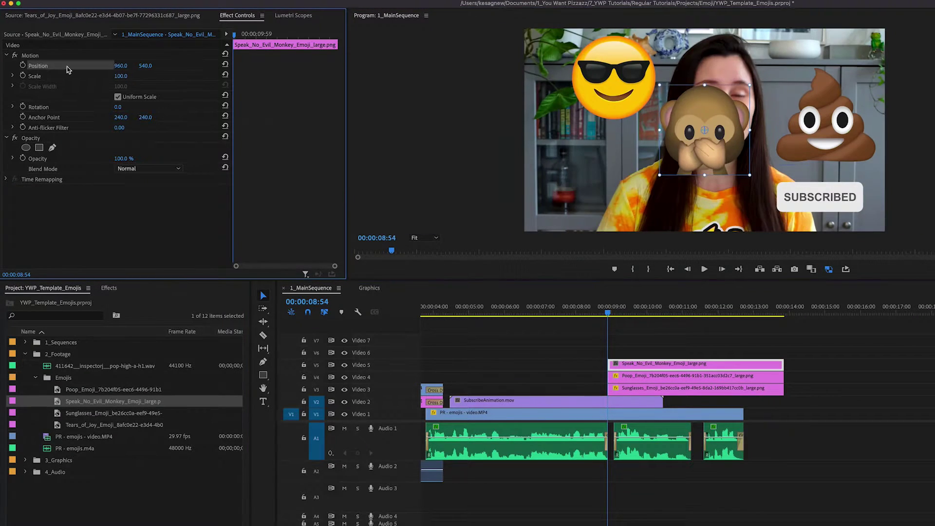
drag(723, 150, 611, 196)
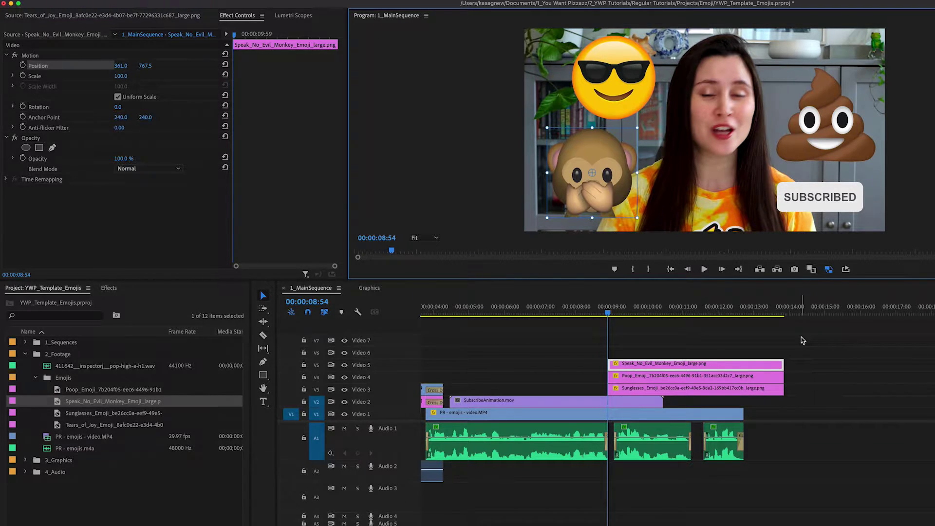
Apply Drop Shadow to the monkey emoji with distance 25 and softness 50
click(109, 289)
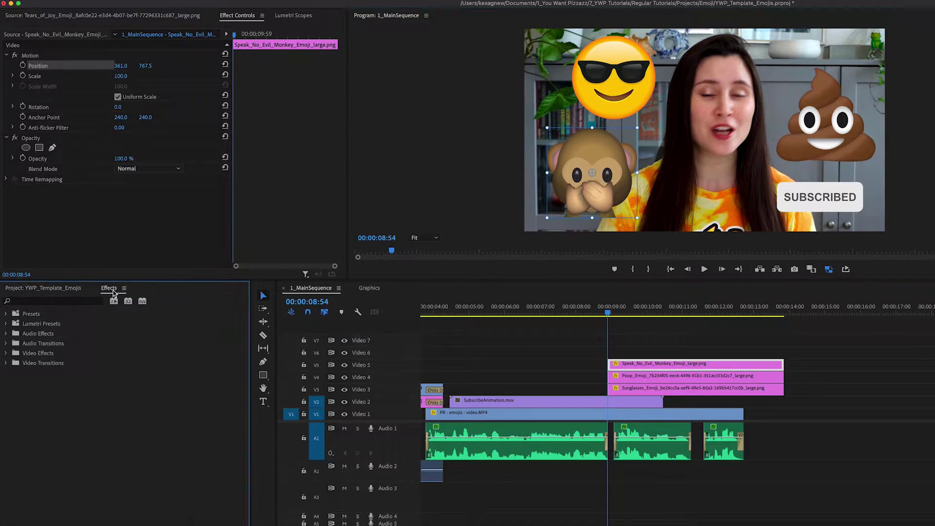
click(86, 301)
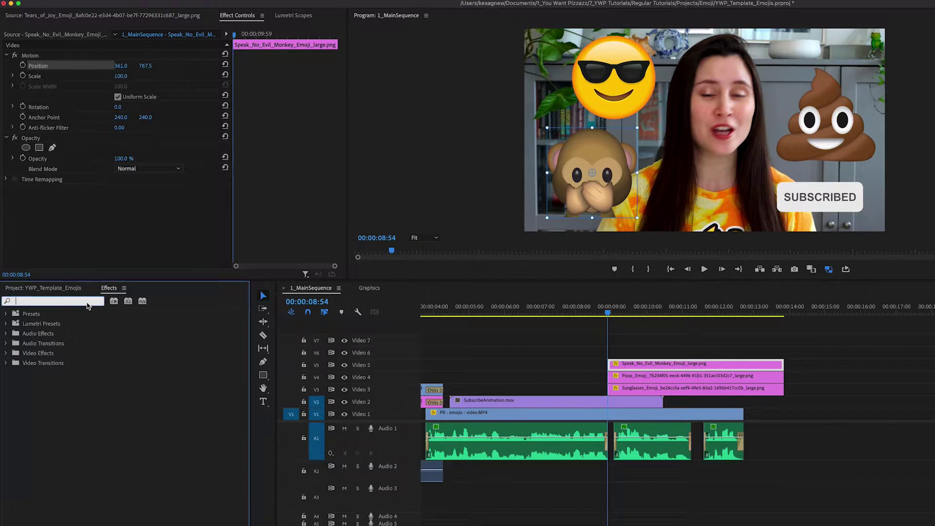
text(drop shadow)
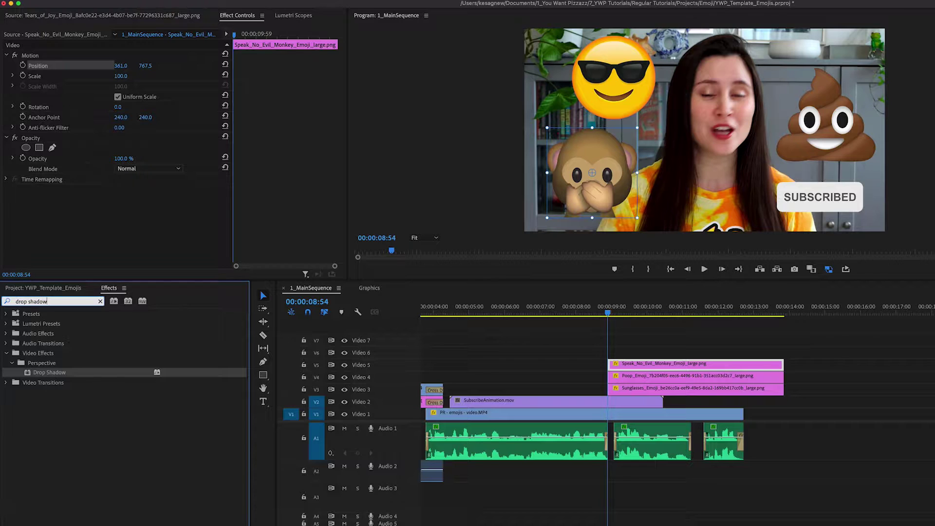
click(630, 364)
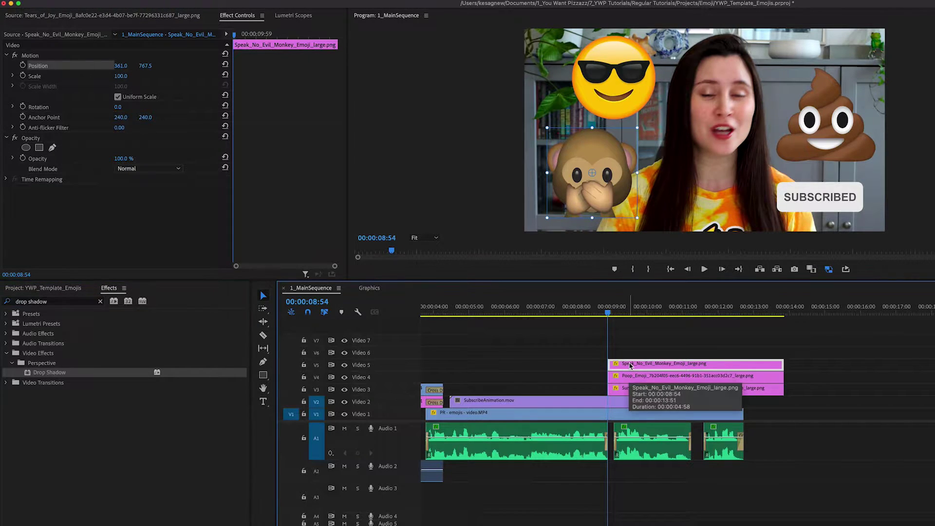
double_click(48, 373)
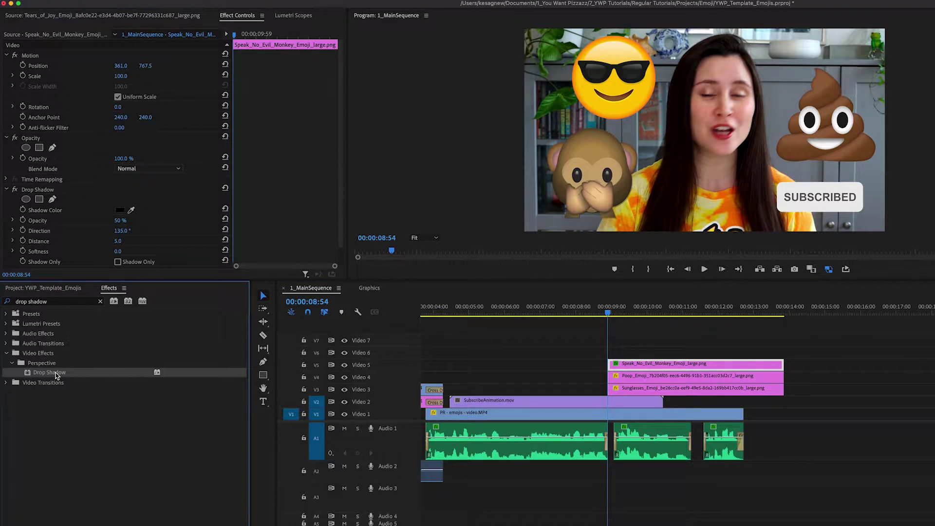
scroll(277, 229, down, 1)
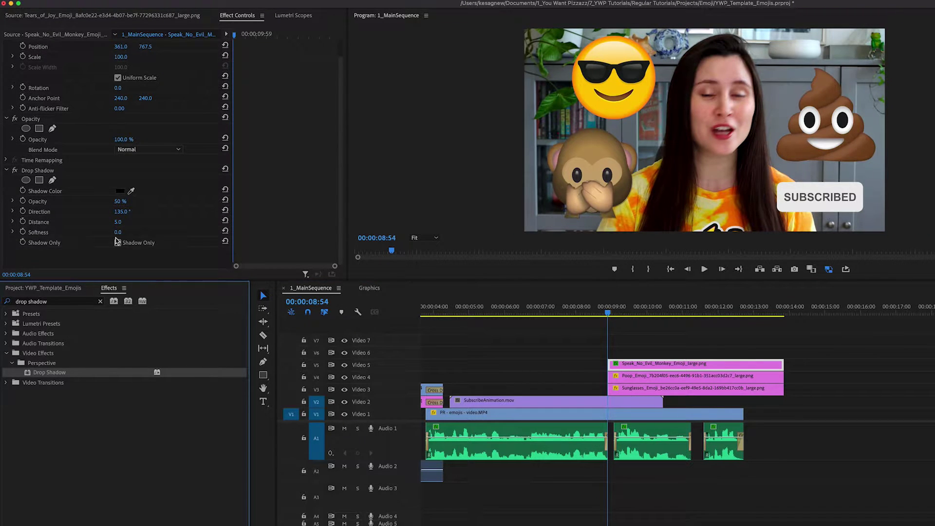
click(117, 223)
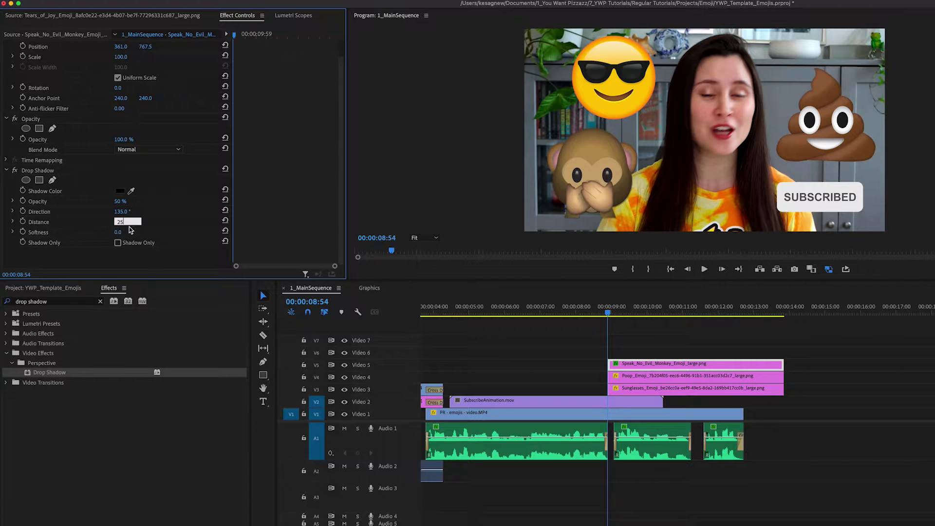
text(25)
key(Tab)
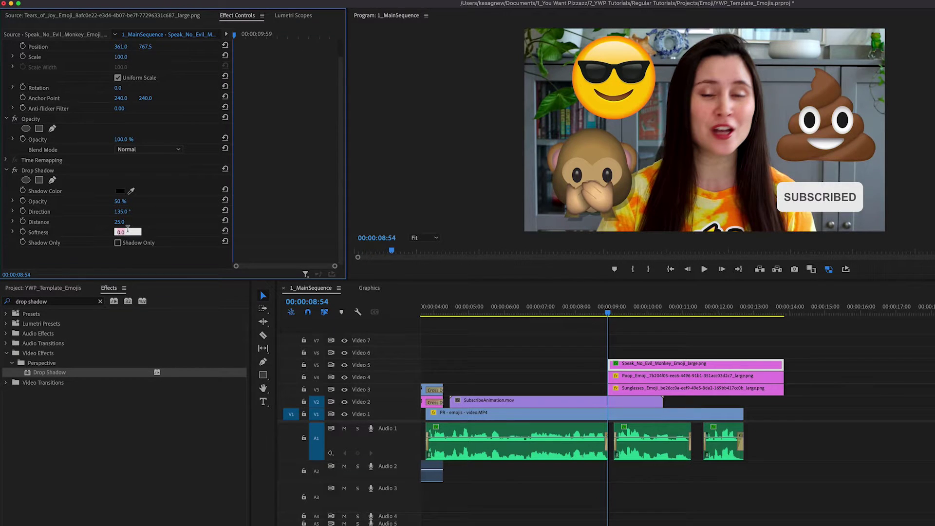
text(50)
key(Return)
Copy the monkey's drop shadow onto the poop and sunglasses emoji clips
click(54, 171)
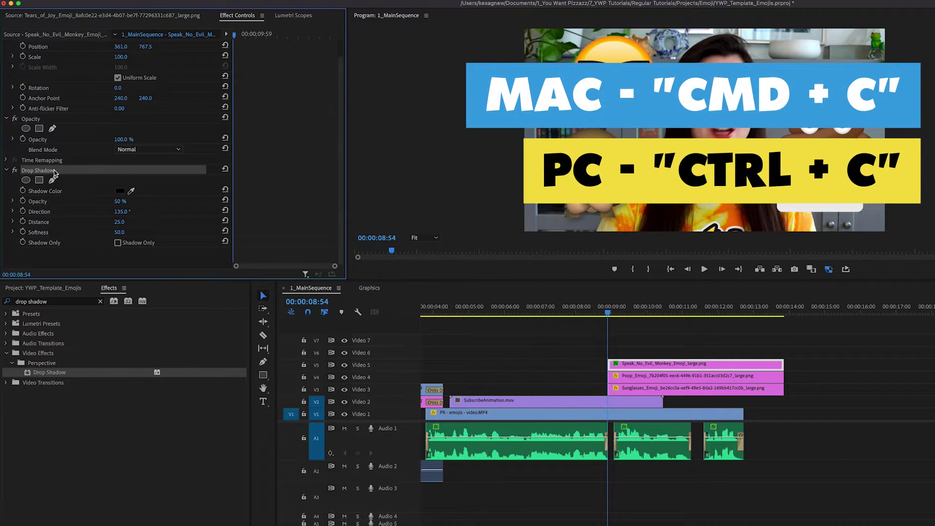
click(673, 377)
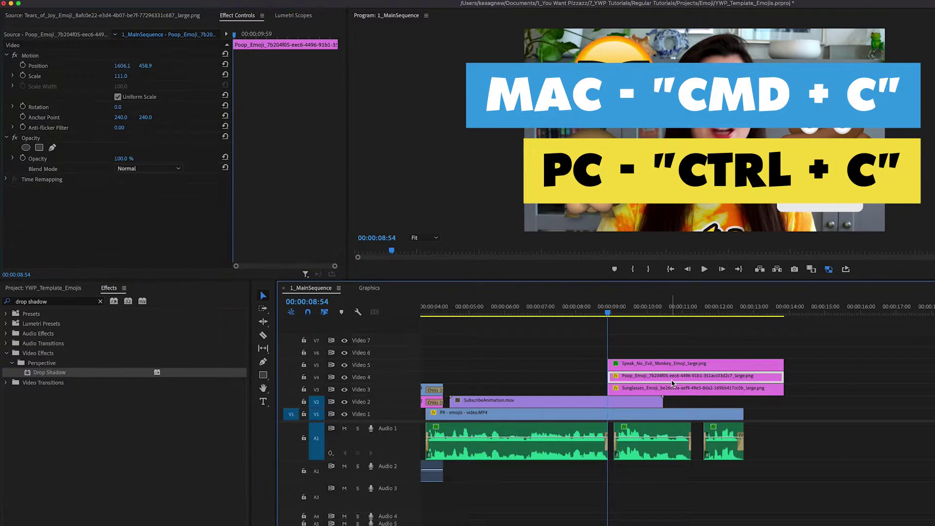
key(super+v)
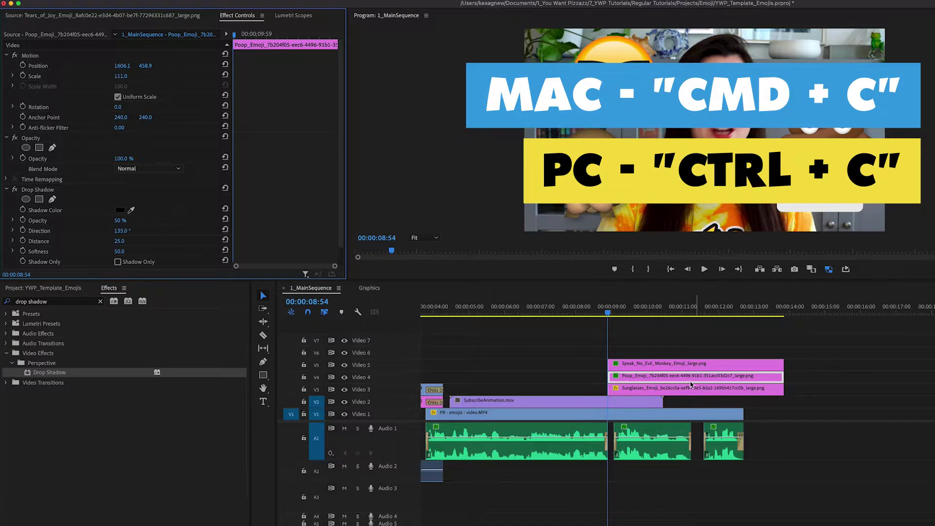
click(687, 388)
key(super+v)
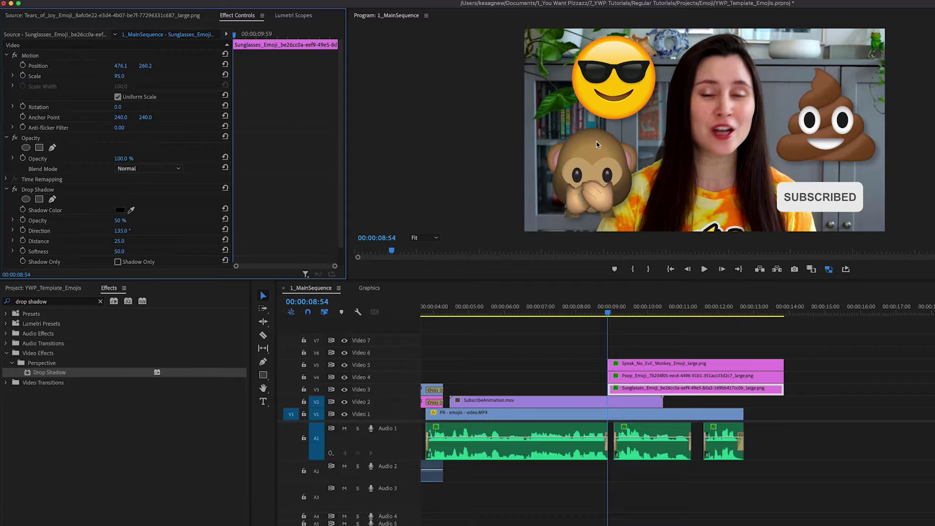
scroll(613, 406, up, 3)
scroll(613, 407, up, 3)
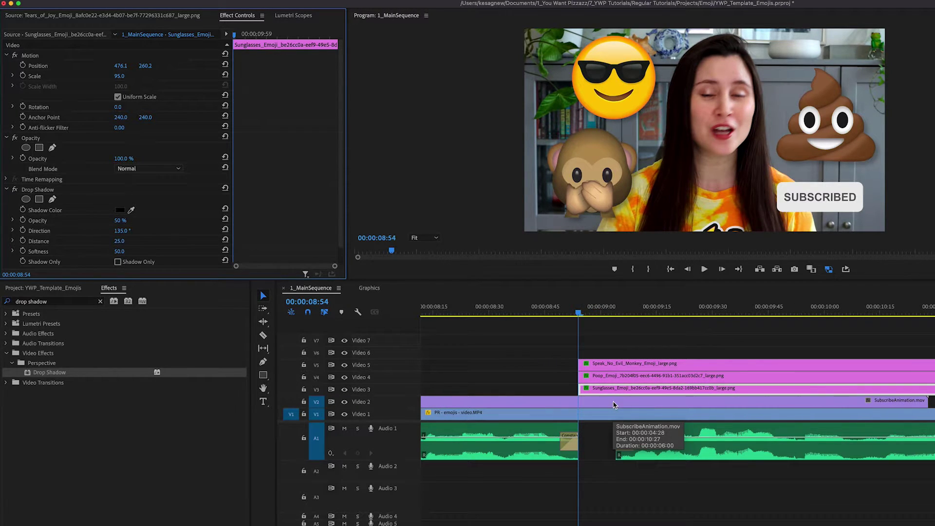
scroll(614, 403, down, 3)
scroll(599, 395, up, 3)
scroll(585, 383, up, 2)
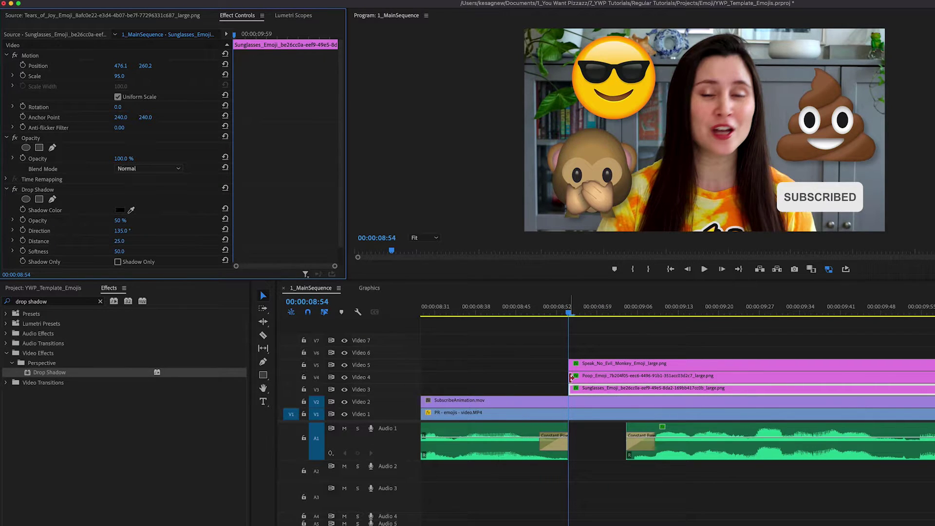
Trim the poop emoji clip to start later and replay the emoji entrances
drag(572, 375, 637, 365)
key(space)
scroll(568, 312, down, 2)
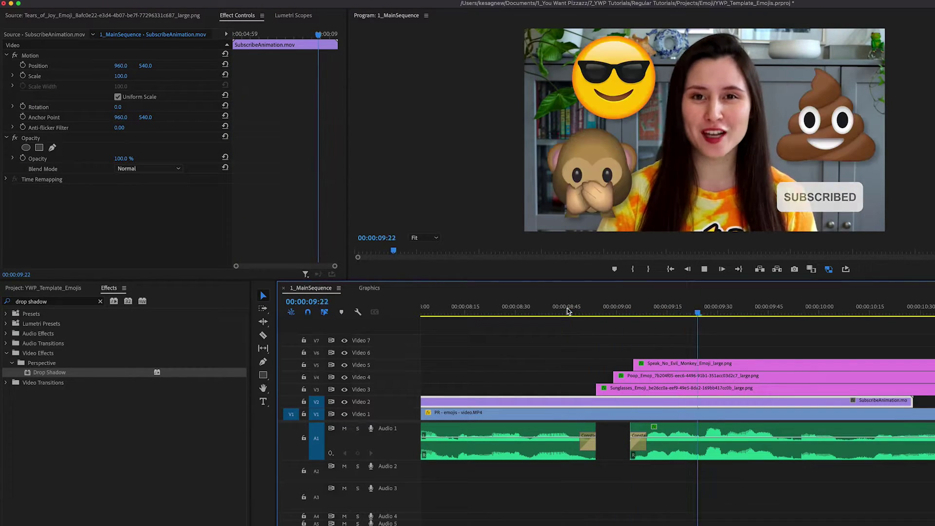
click(568, 312)
click(569, 312)
click(569, 311)
drag(568, 312, 597, 313)
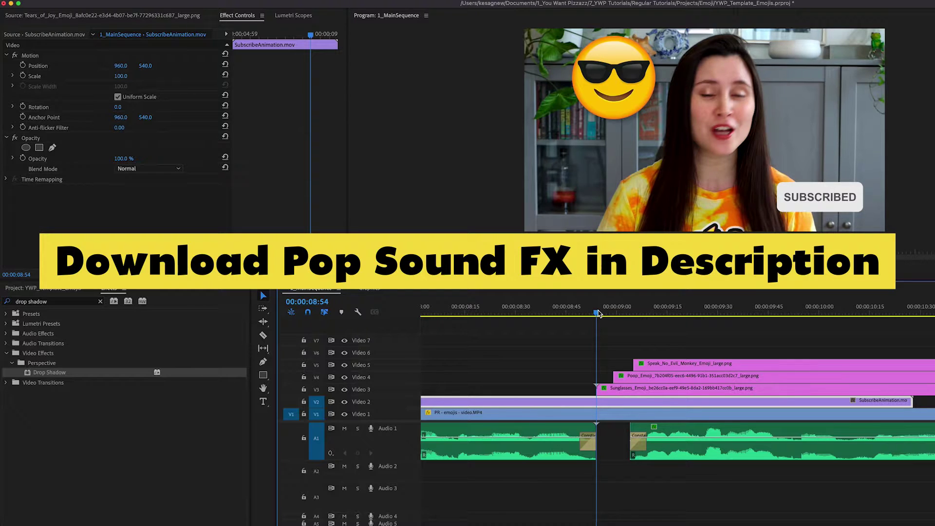
Preview the pop sound effect and drop it onto Audio 2 at the playhead
click(44, 288)
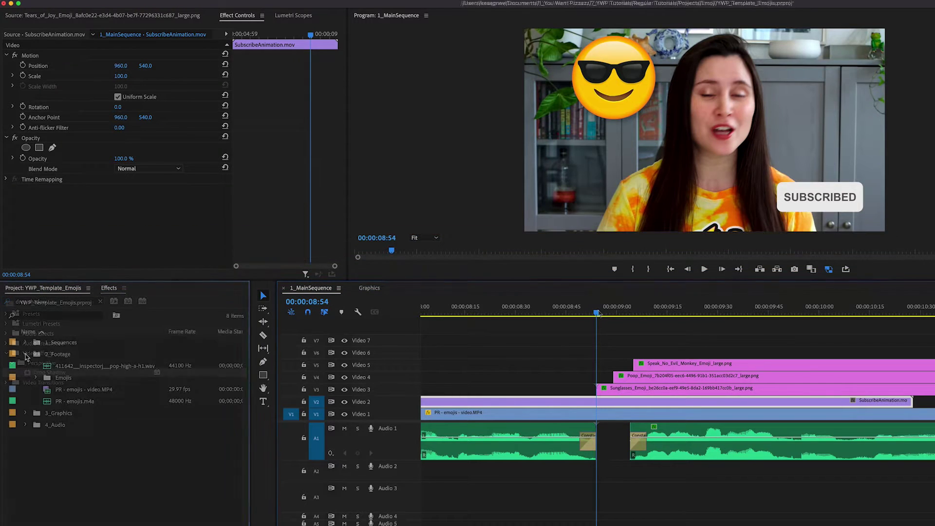
double_click(90, 369)
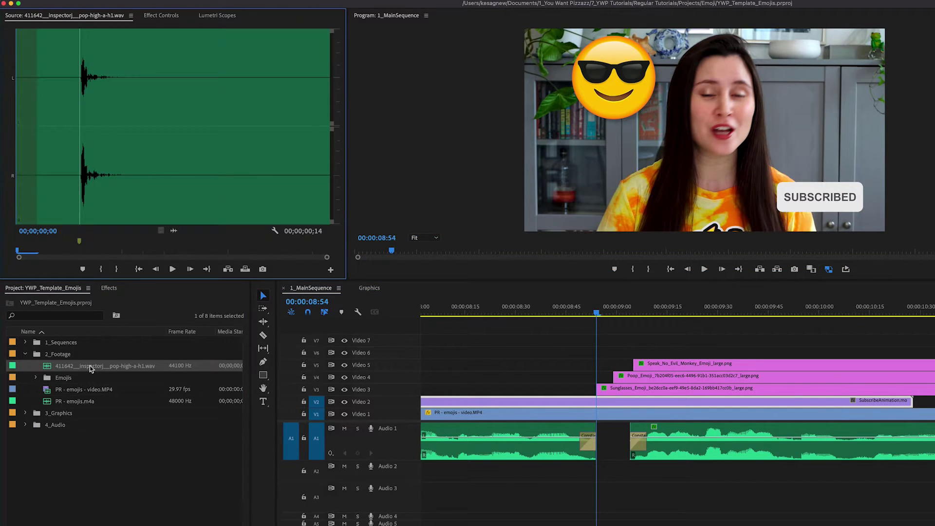
drag(63, 368, 615, 483)
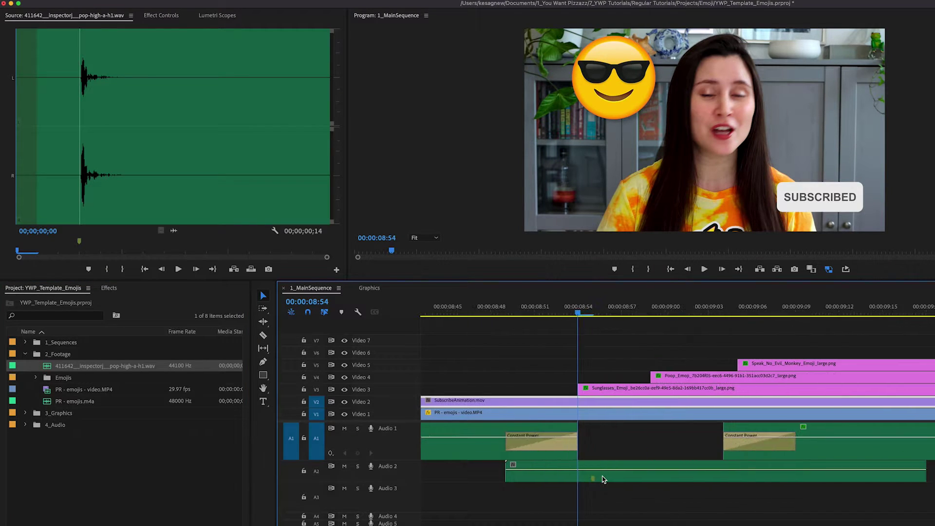
key(equal)
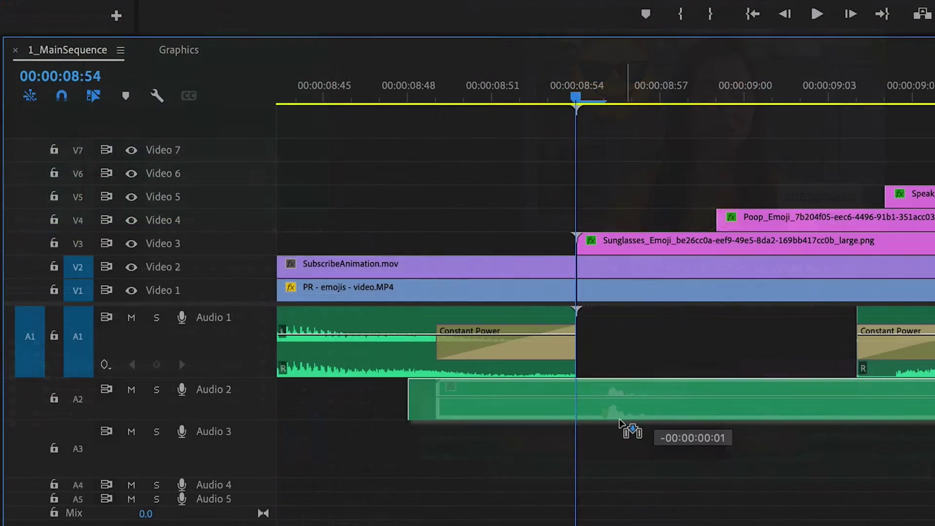
Nudge the pop sound one frame earlier and mark it at 00:00:08:54 and 00:00:08:56
drag(595, 476, 580, 480)
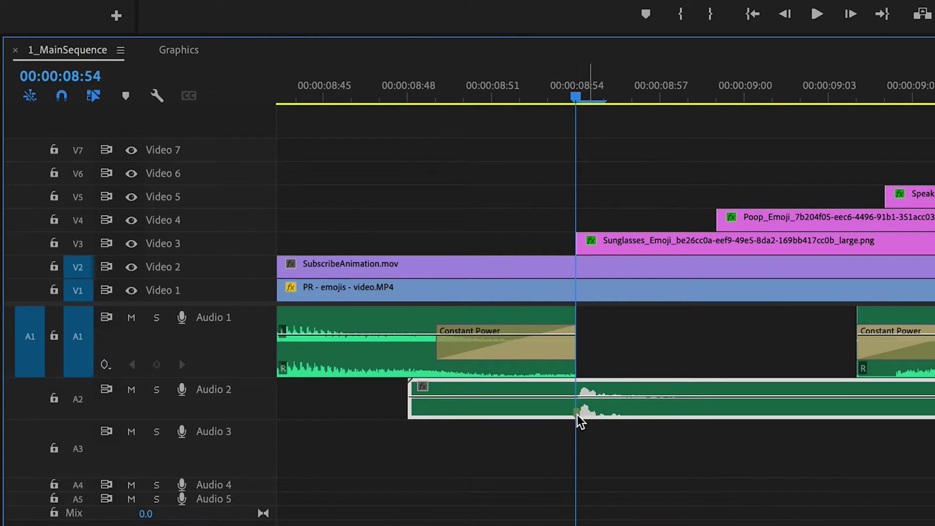
key(m)
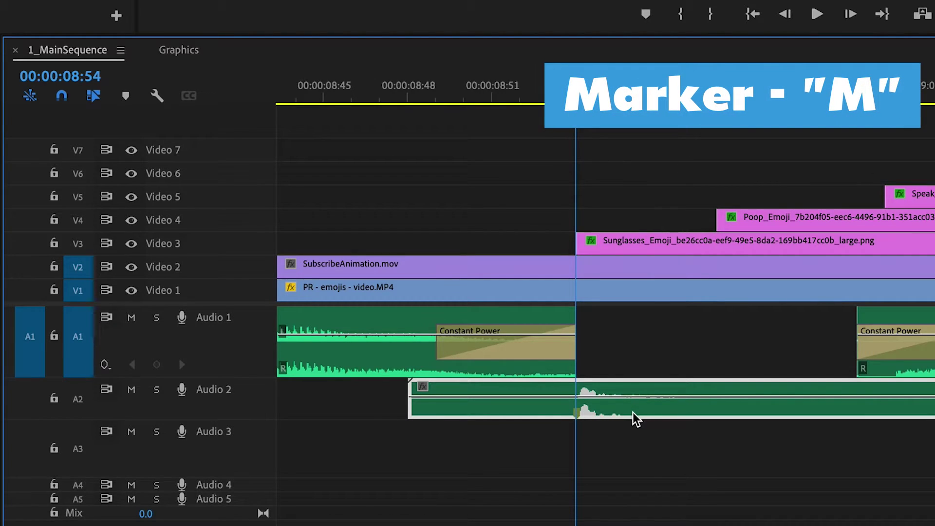
click(631, 109)
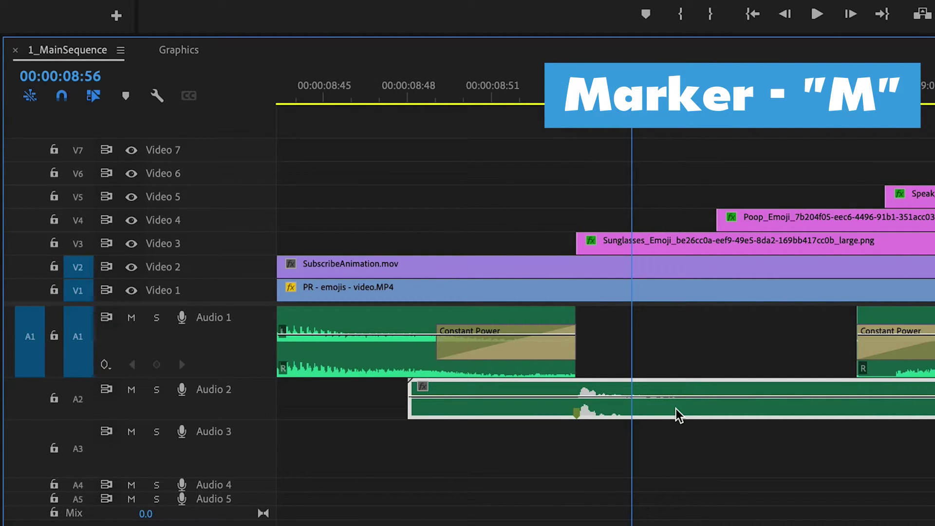
key(m)
Add markers at the poop entrance and 00:00:09:02, then return to 00:00:08:54
key(Down)
key(m)
key(Down)
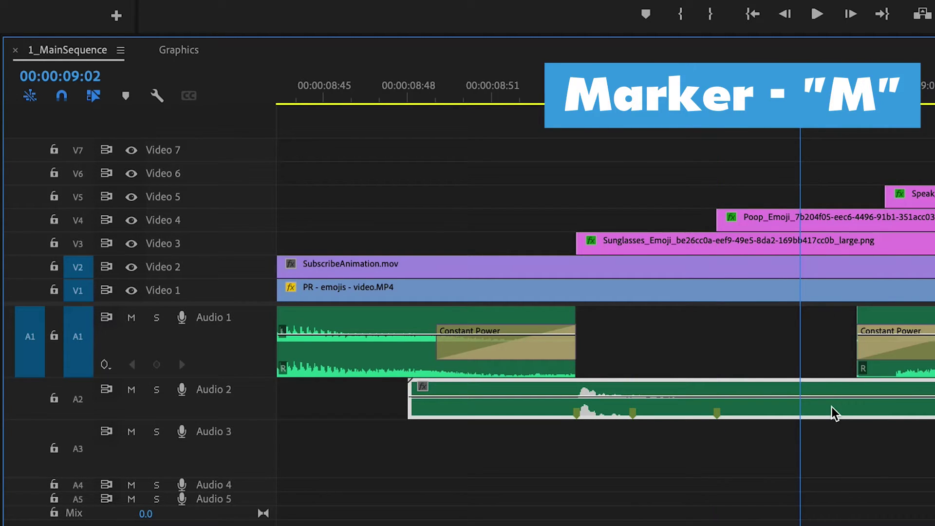
key(m)
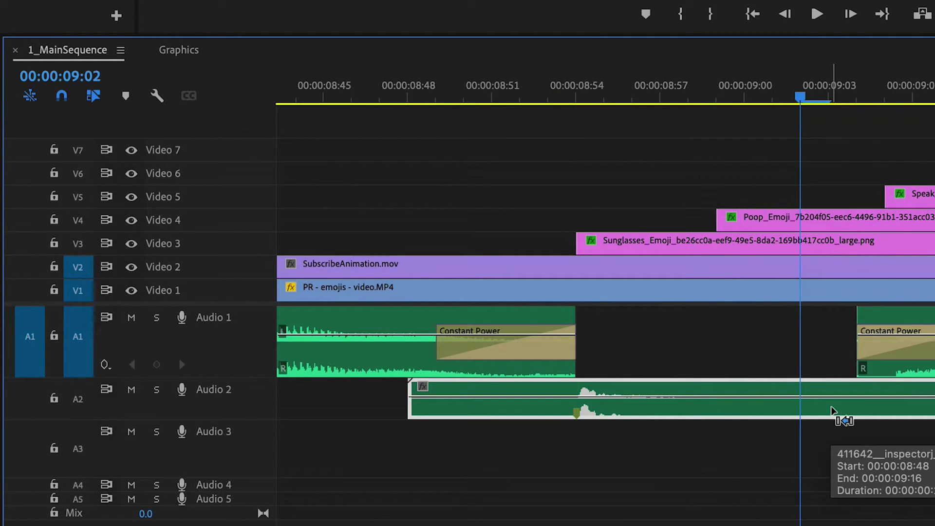
click(577, 95)
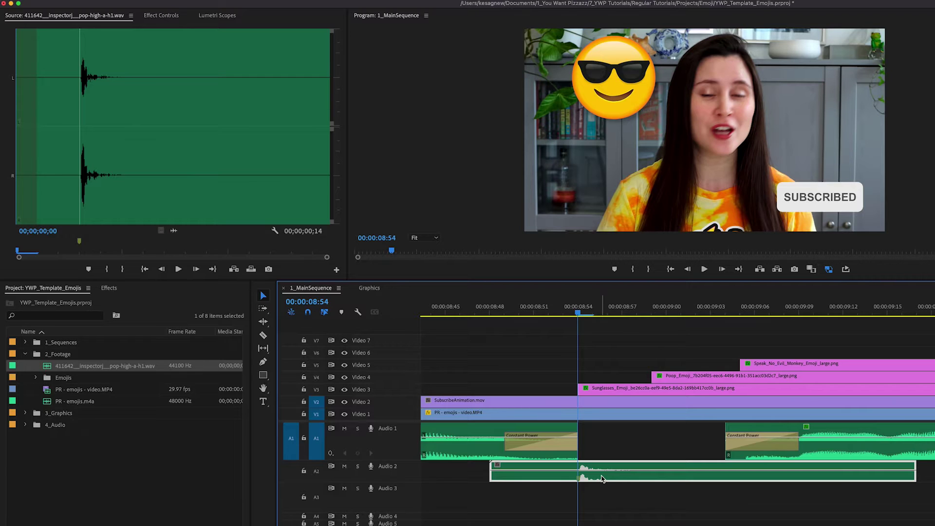
click(522, 308)
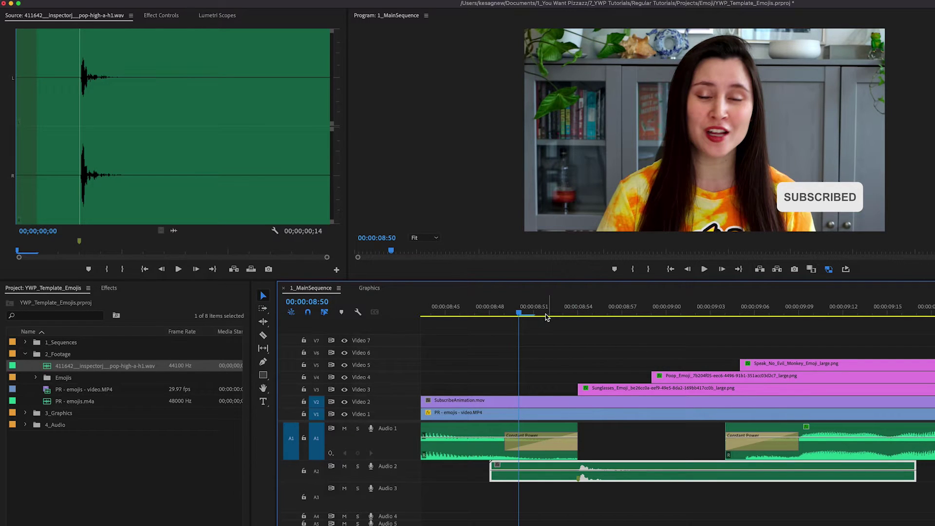
key(space)
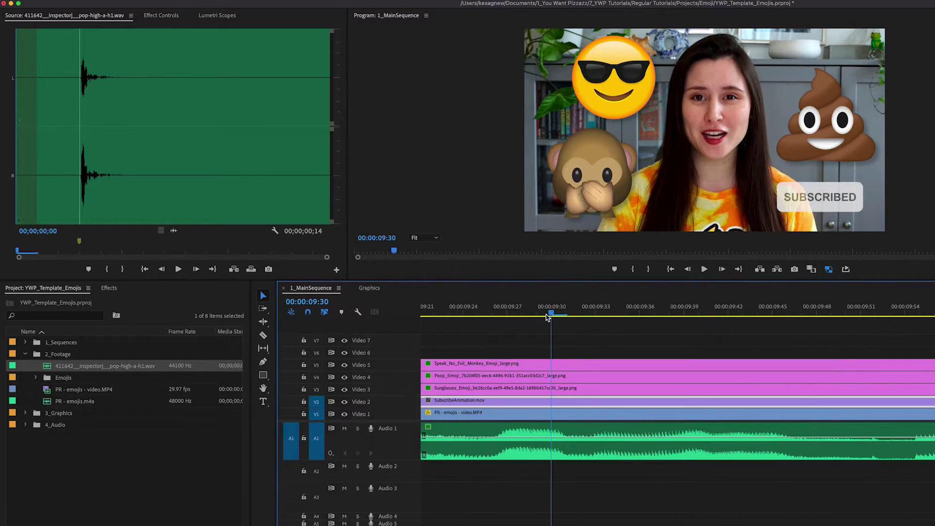
key(minus)
key(minus)
click(476, 308)
key(space)
click(477, 308)
key(equal)
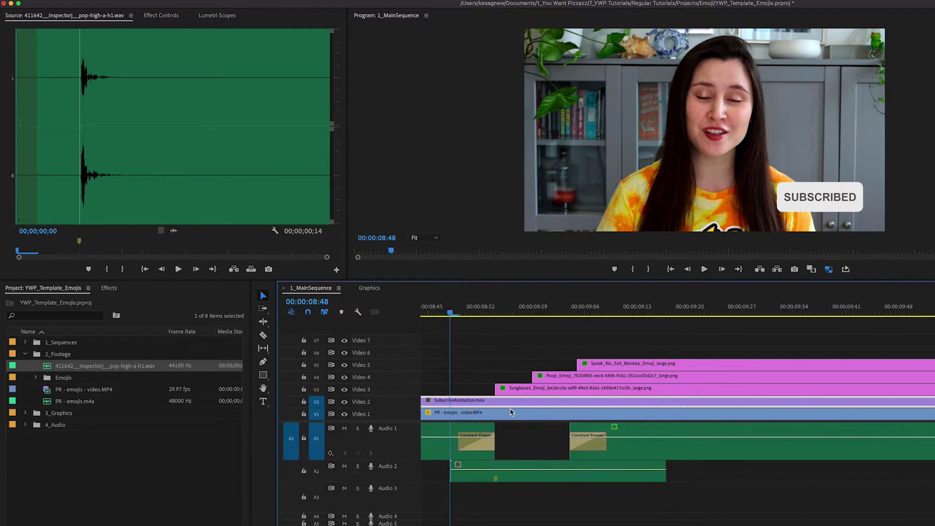
key(equal)
key(equal)
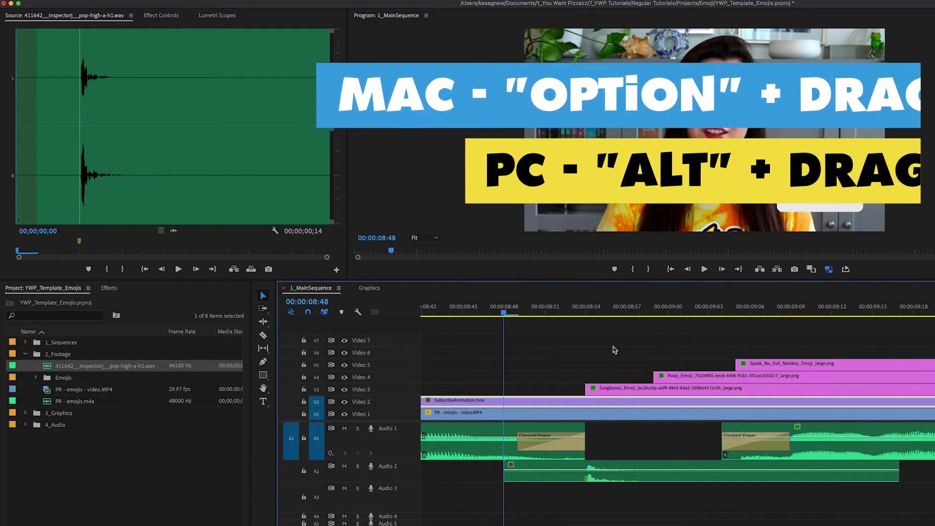
Copy the A2 pop clip to A3 for the poop and A4 for the monkey
click(614, 350)
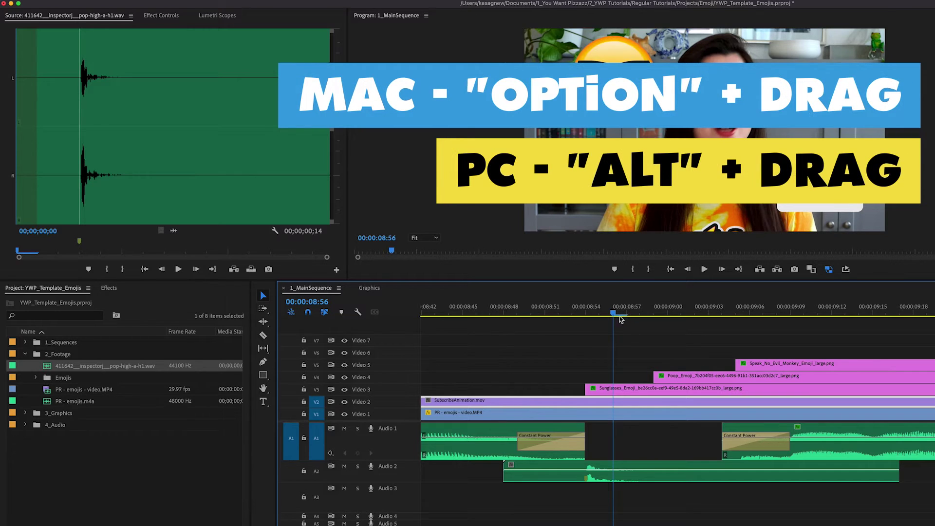
click(645, 479)
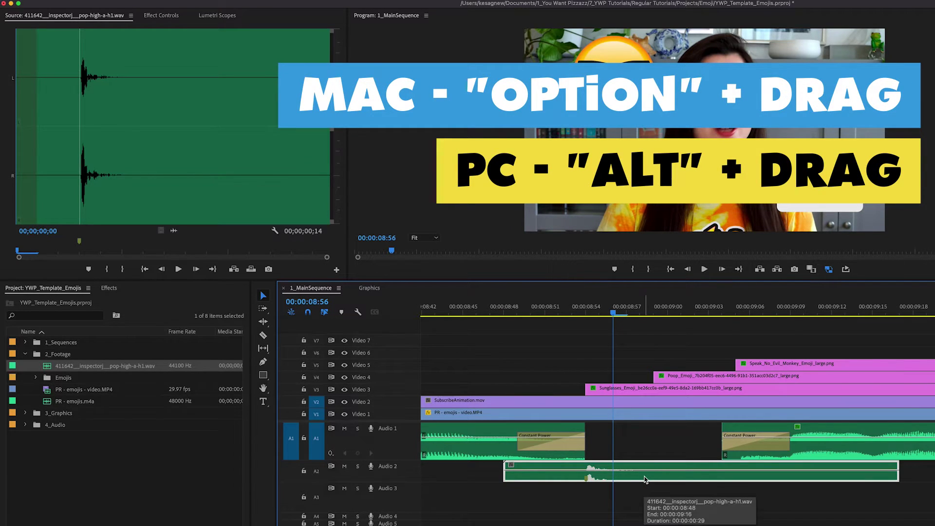
drag(643, 478, 616, 410)
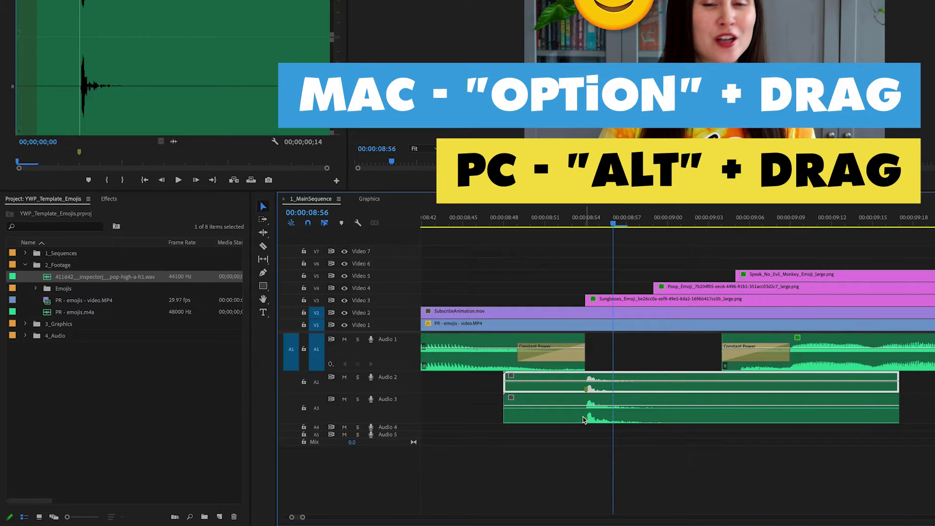
drag(581, 420, 678, 420)
key(Down)
scroll(661, 288, right, 2)
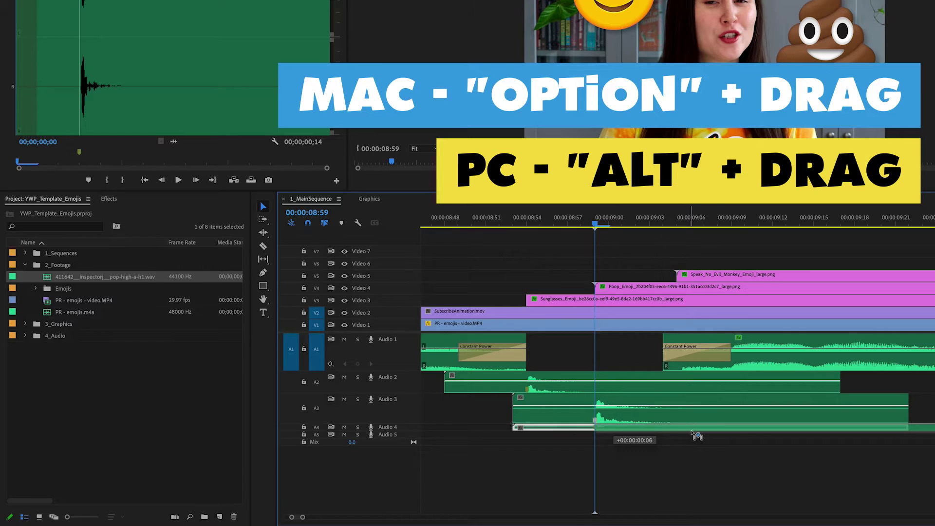
drag(684, 433, 681, 434)
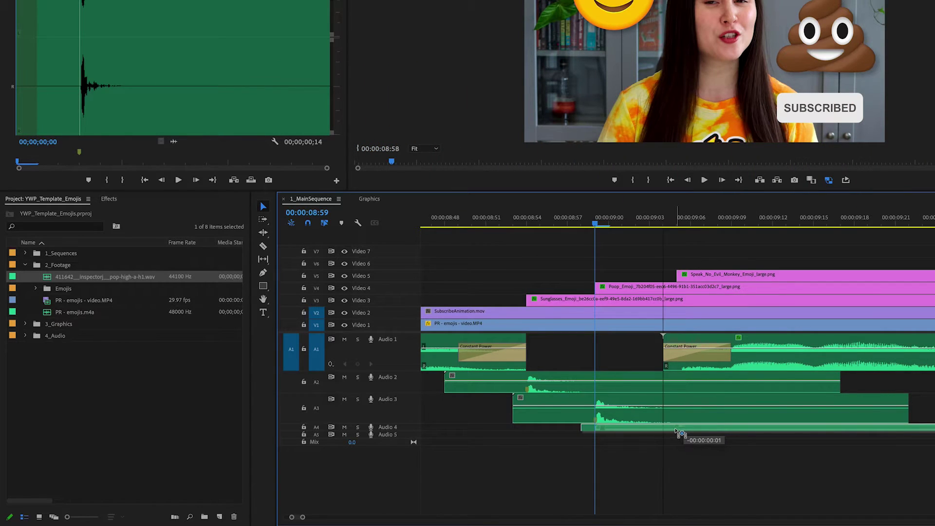
click(675, 221)
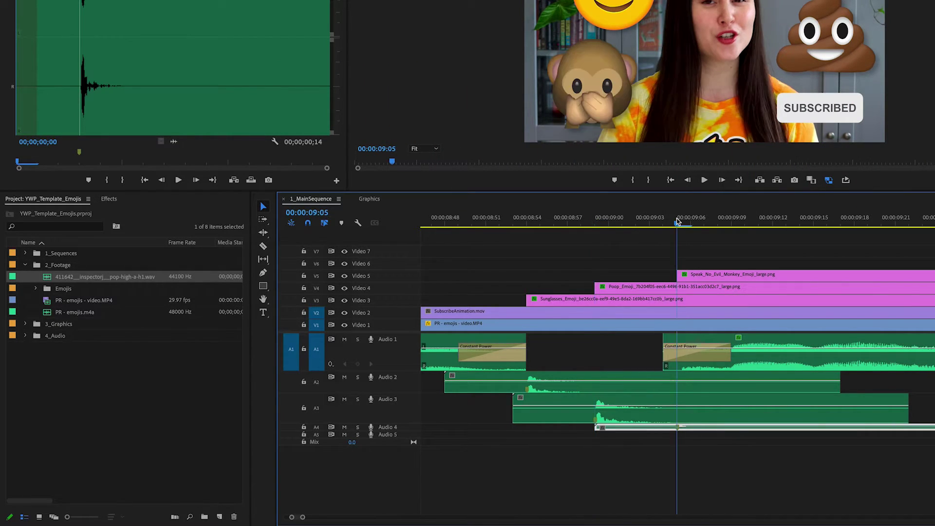
key(space)
key(minus)
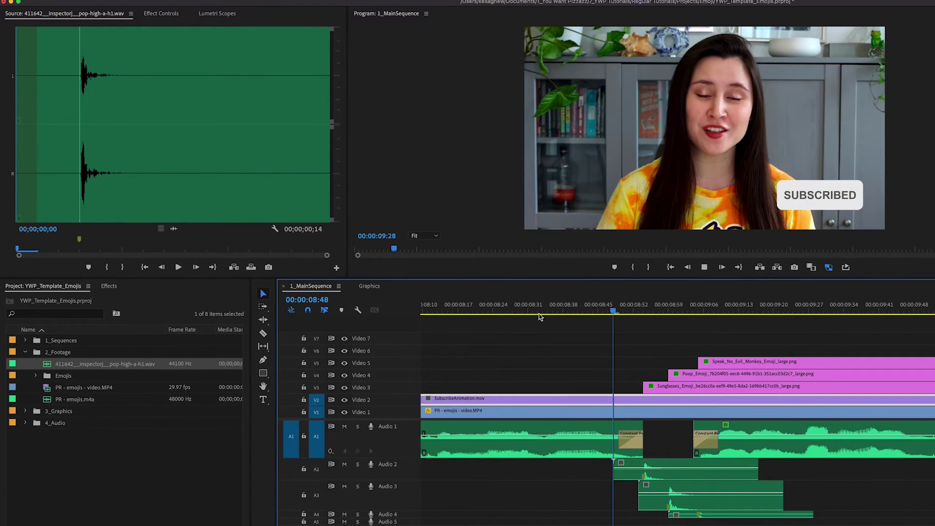
click(500, 321)
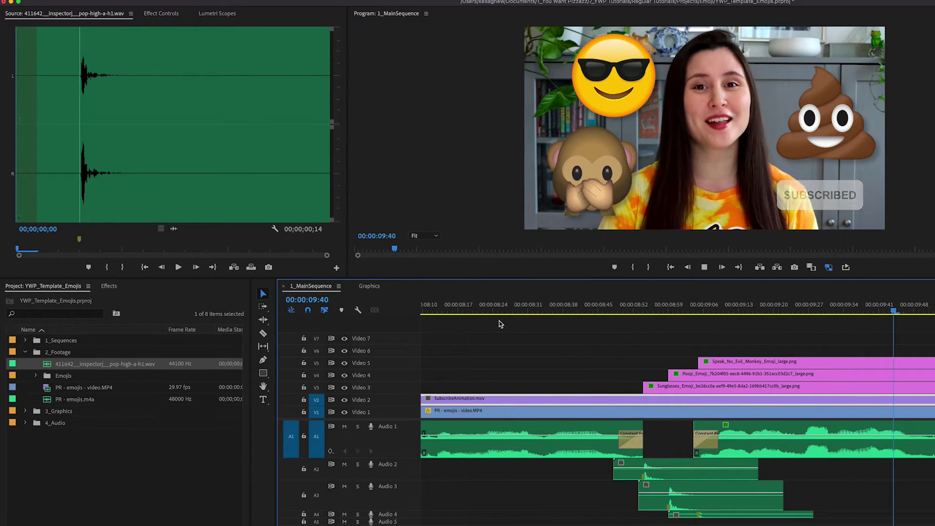
key(minus)
key(minus)
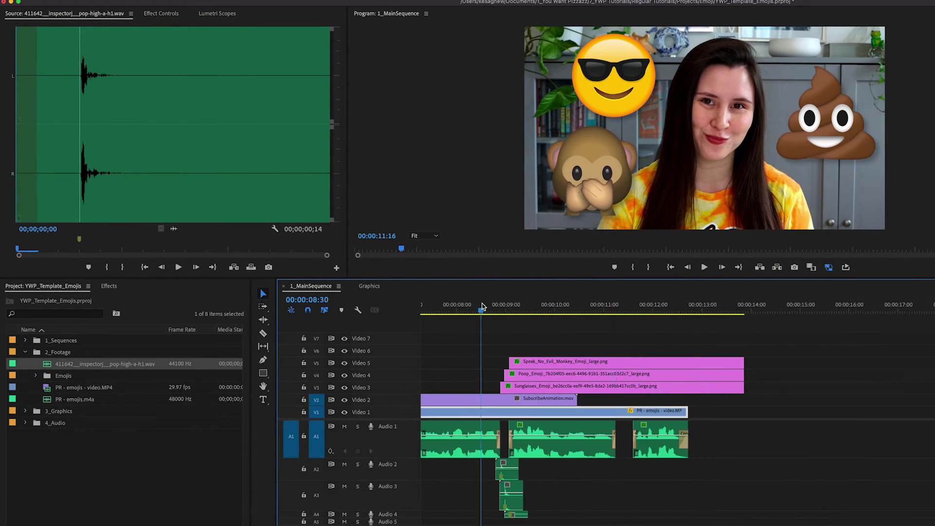
key(space)
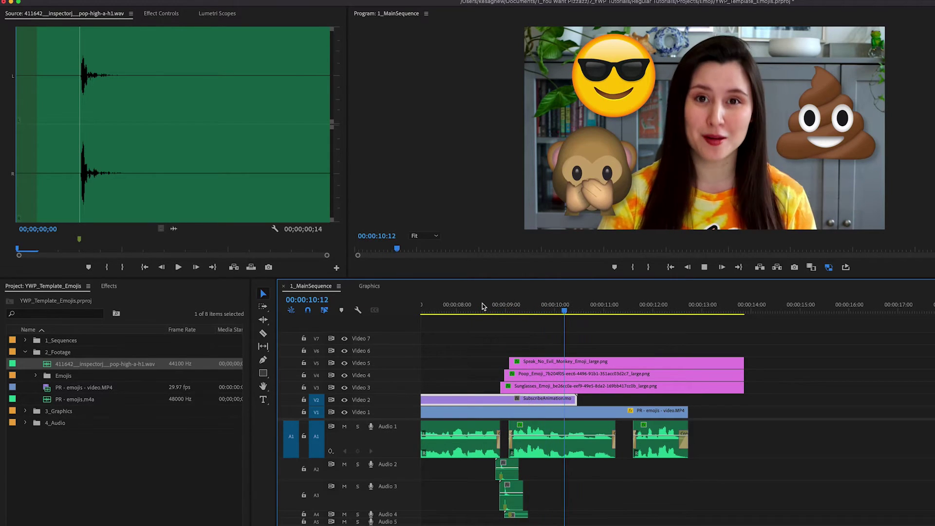
Drag the three emoji clips' ends back to the end of PR - emojis - video.MP4
click(738, 387)
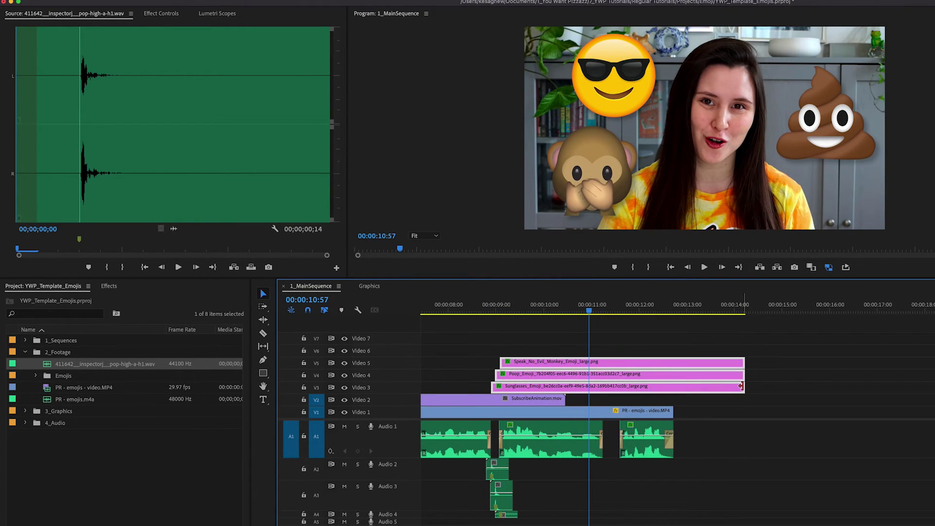
mouse_move(742, 387)
mouse_down()
mouse_move(664, 386)
mouse_move(672, 387)
mouse_up()
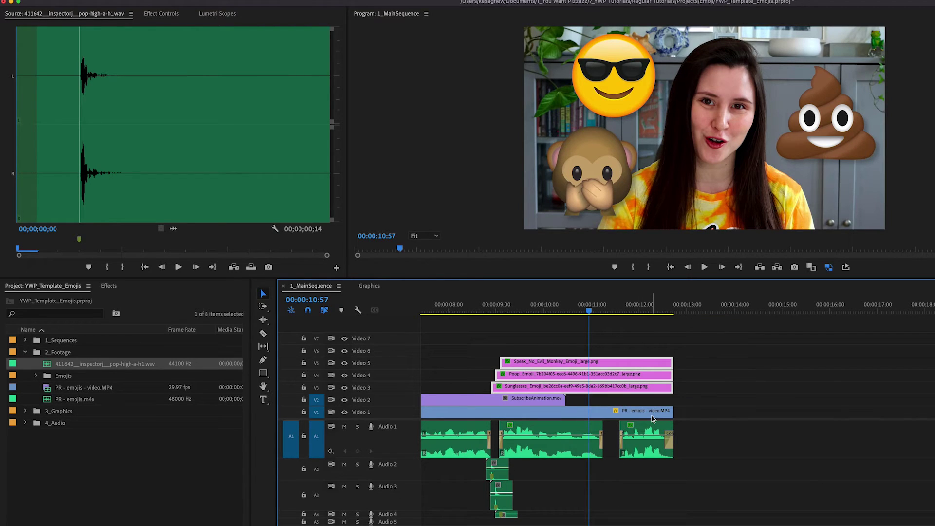